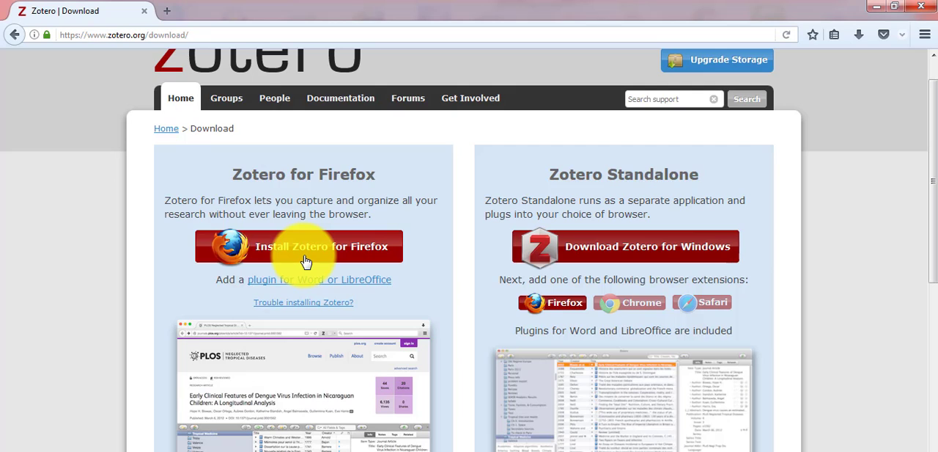
Step: Install the Zotero for Firefox add-on from the download page, allow the installation and restart the browser
click(306, 258)
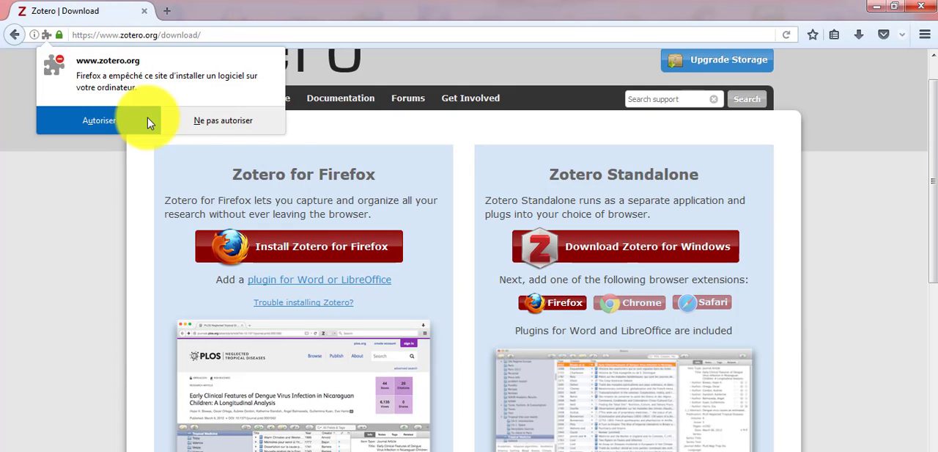
click(103, 120)
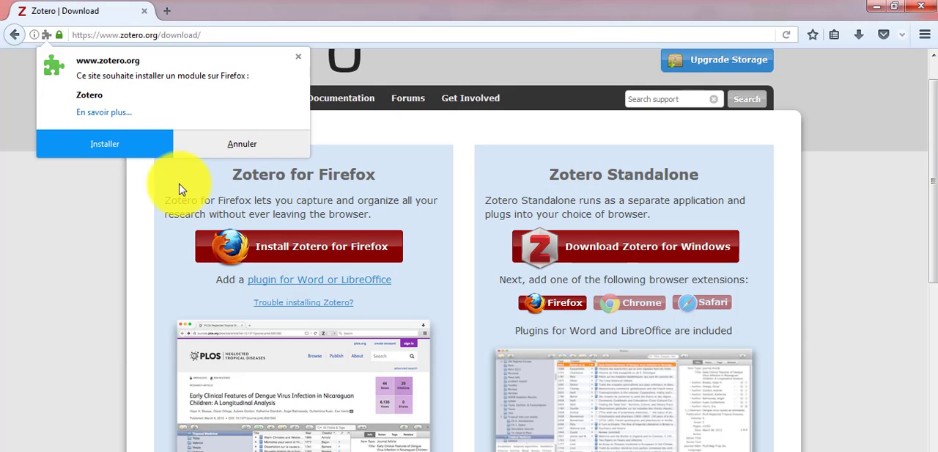
click(147, 143)
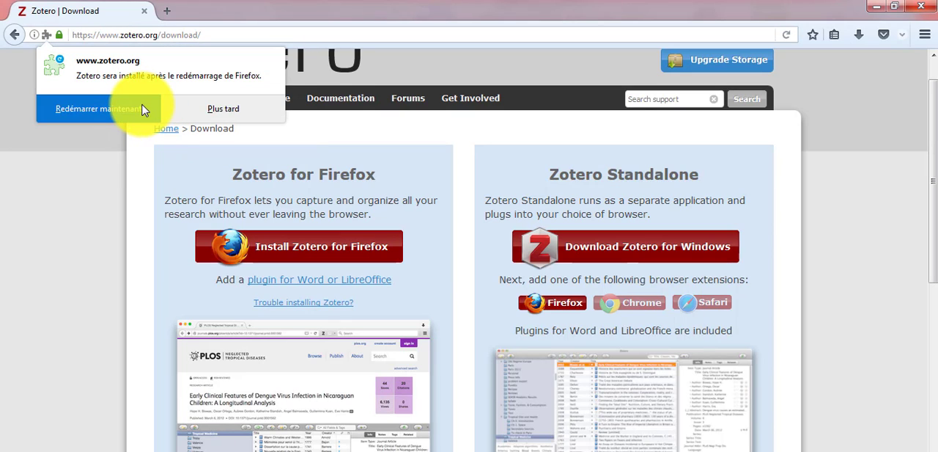
click(141, 110)
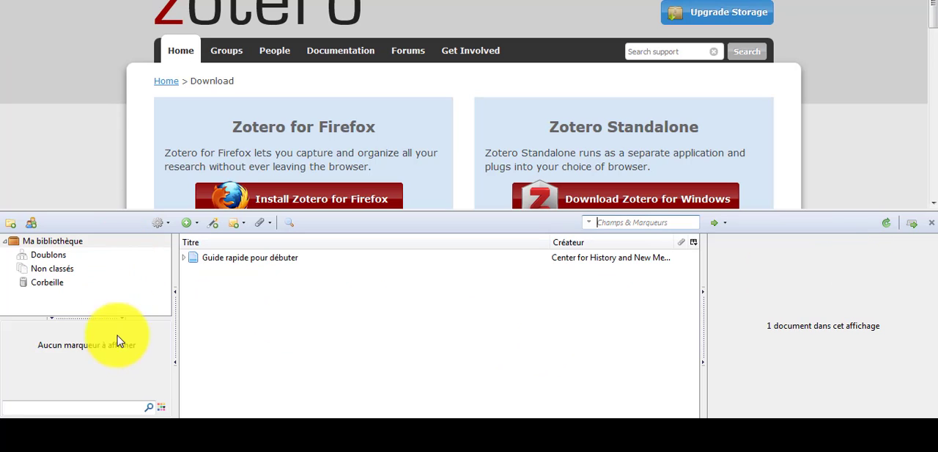
Step: Look through the Doublons, Non classés and Corbeille sections of the library and return to Ma bibliothèque
click(62, 244)
click(62, 257)
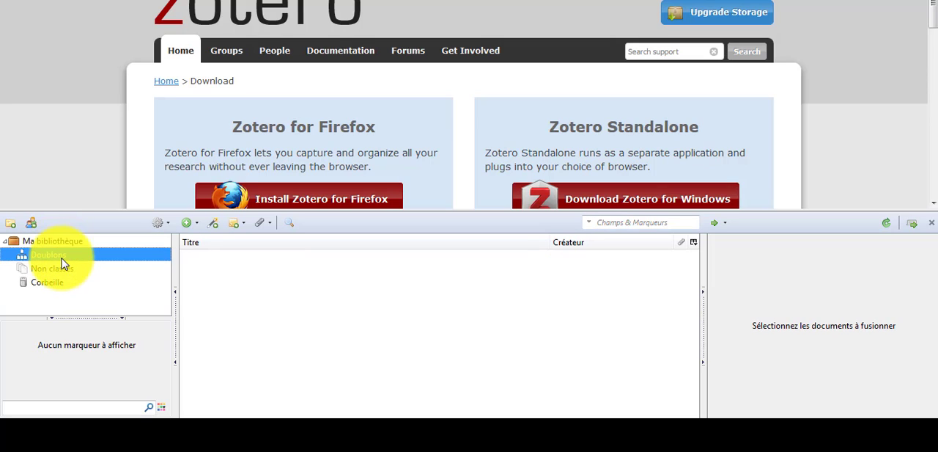
click(64, 268)
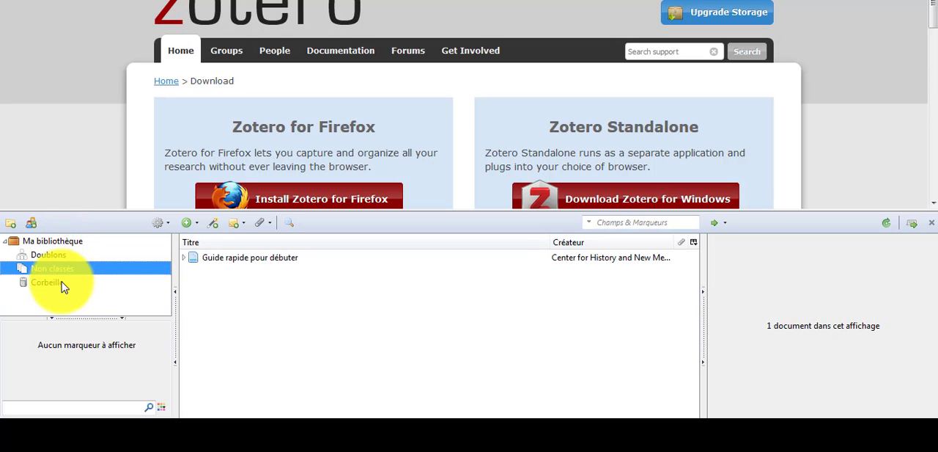
click(63, 284)
click(61, 246)
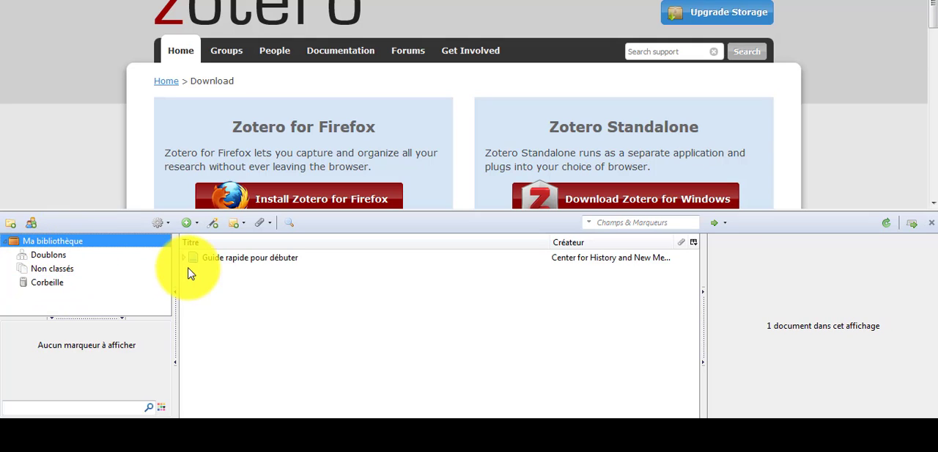
Step: Examine the "Guide rapide pour débuter" entry, its attached note and the column options of the document list
click(209, 258)
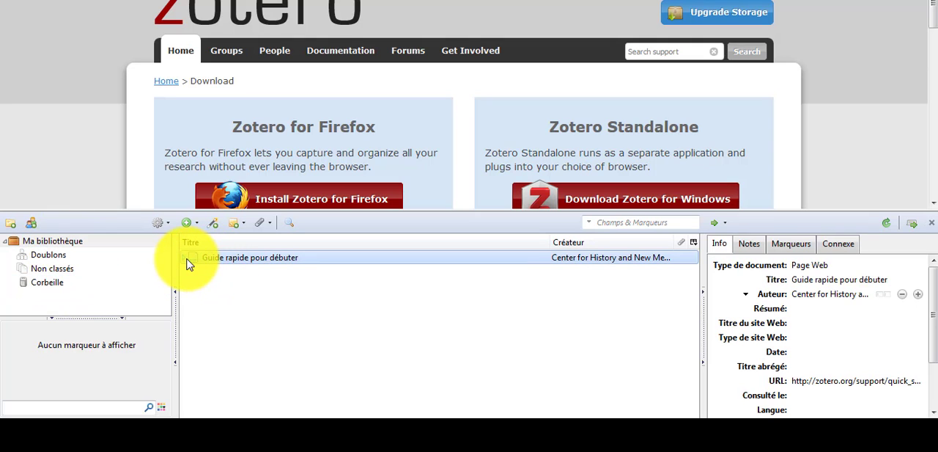
click(186, 259)
click(211, 272)
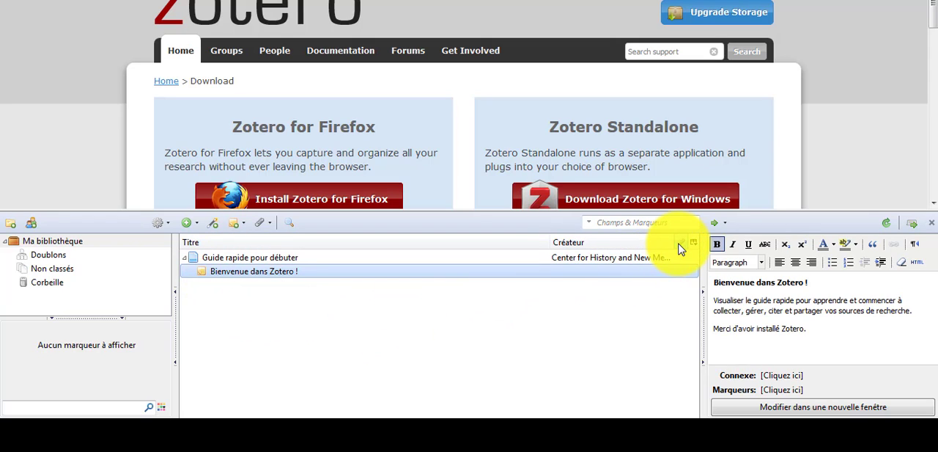
click(693, 243)
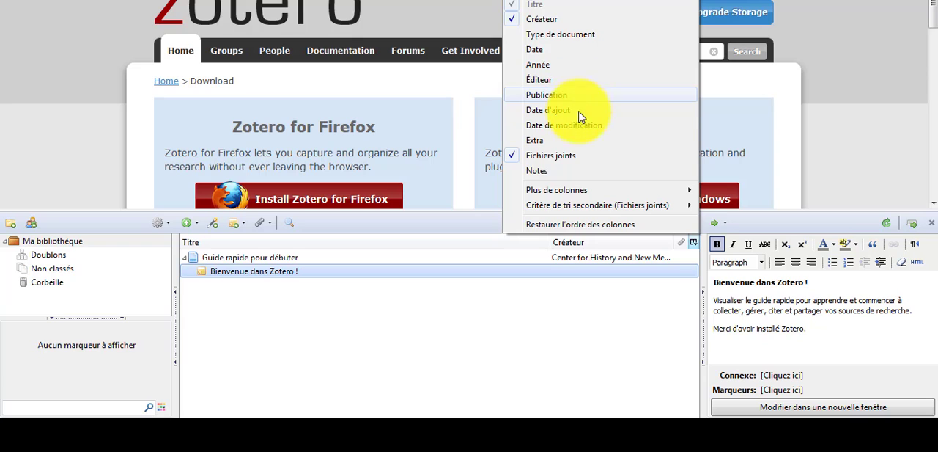
click(396, 424)
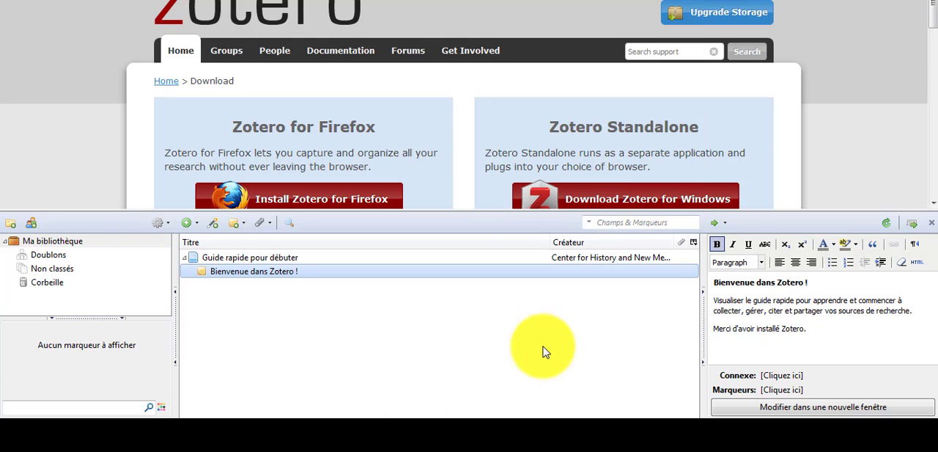
Step: Enter 10/06 as the date in the details of the "Guide rapide pour débuter" entry
click(641, 259)
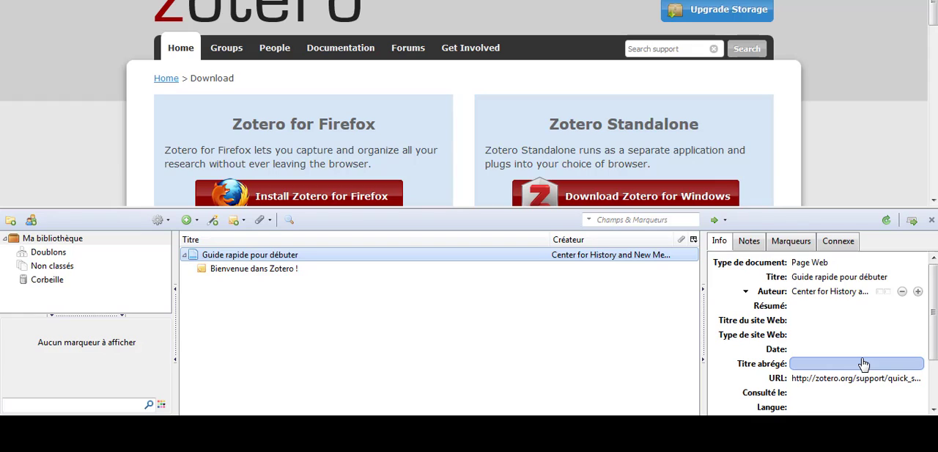
click(813, 350)
text(10/0)
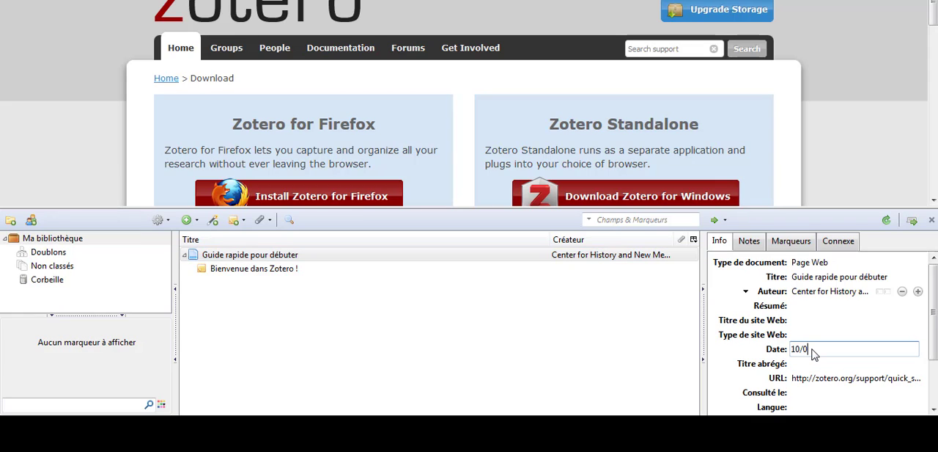
text(6)
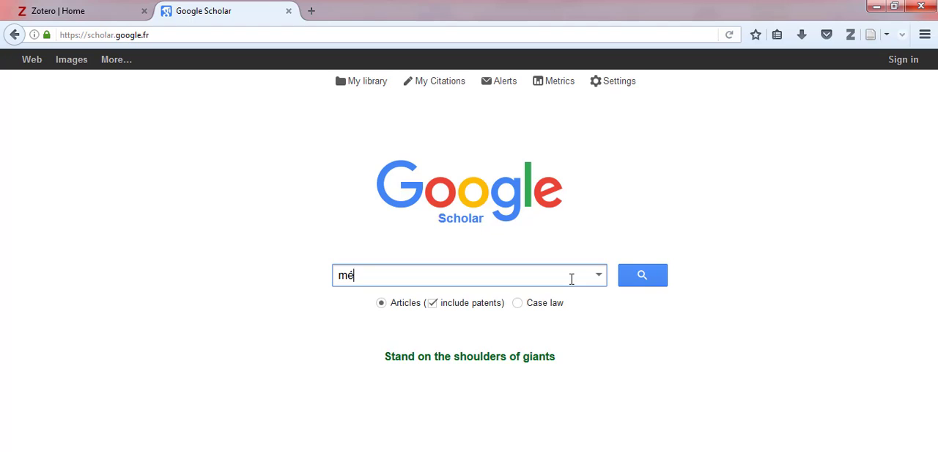
Step: Search Google Scholar for "méthodologie de recherche"
text(gie d)
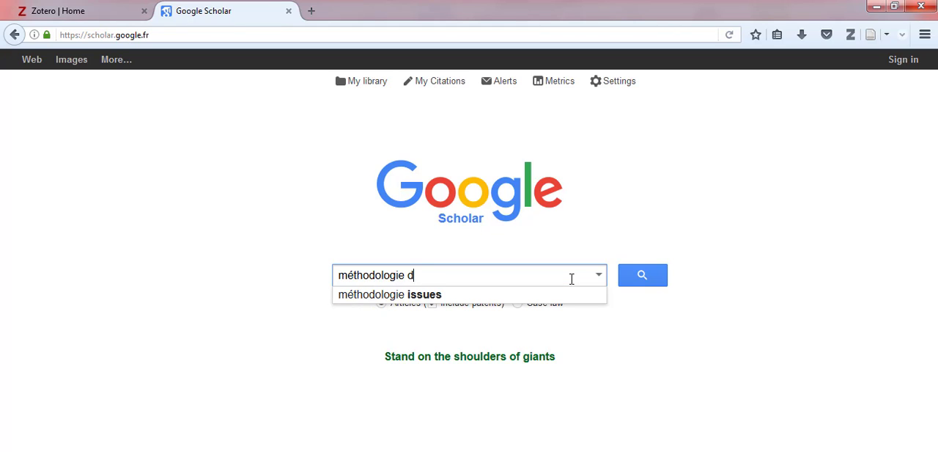
text(e recherche)
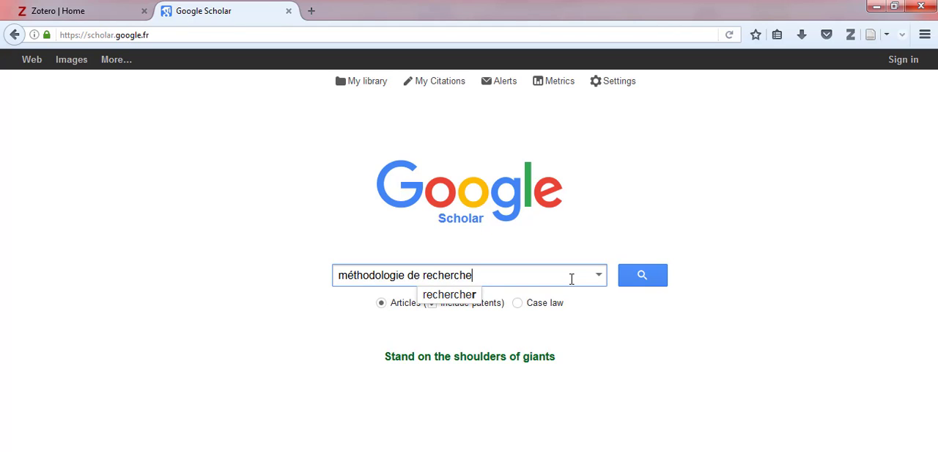
key(Return)
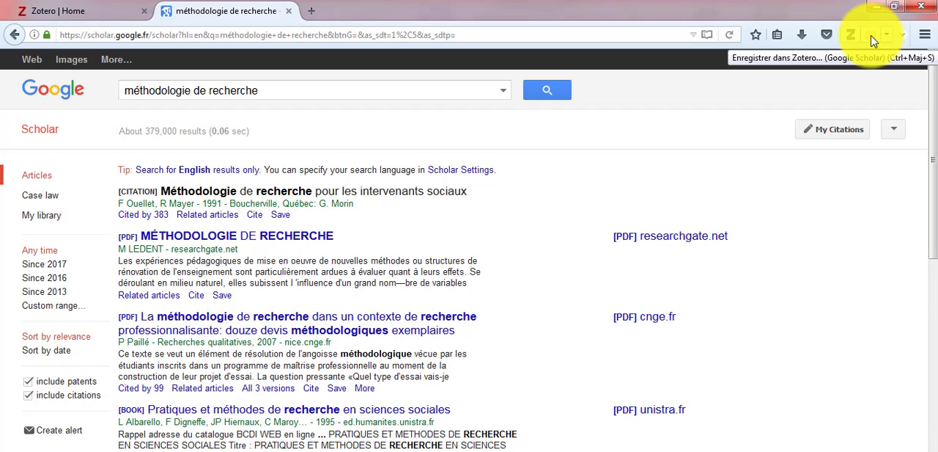
Step: Save the PDF result "MÉTHODOLOGIE DE RECHERCHE" from the search results to Zotero and show its entry in the library
click(872, 40)
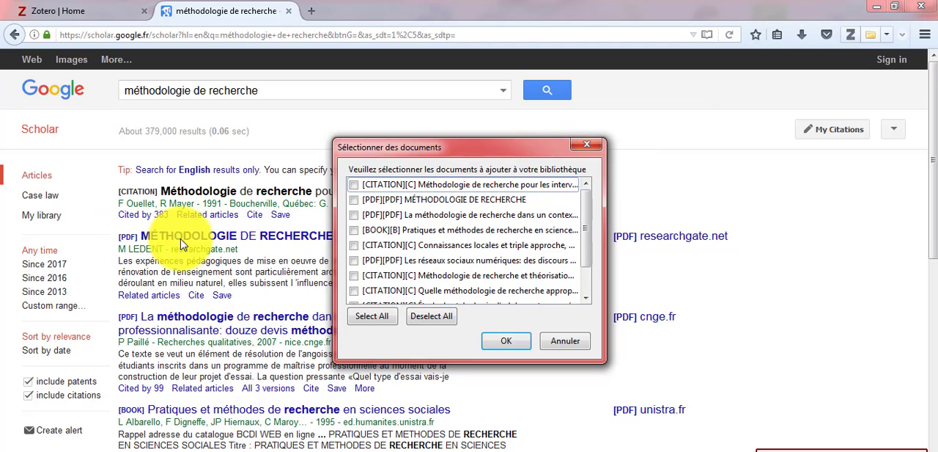
click(356, 199)
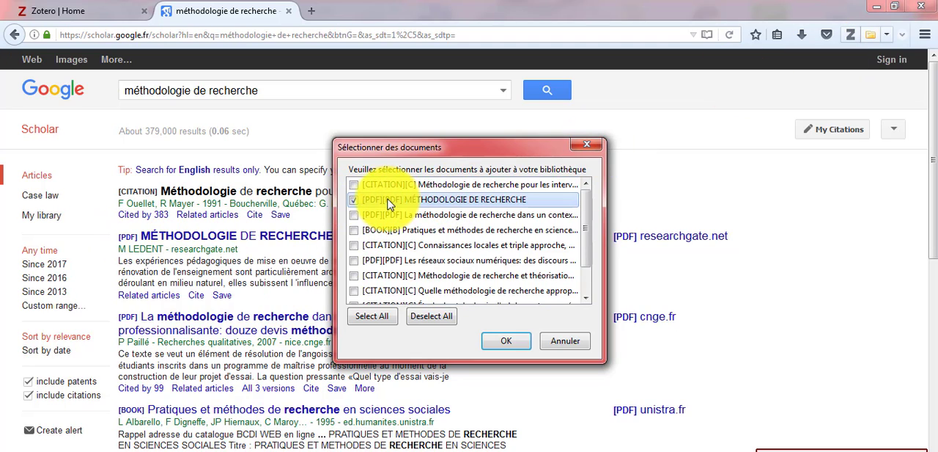
click(500, 343)
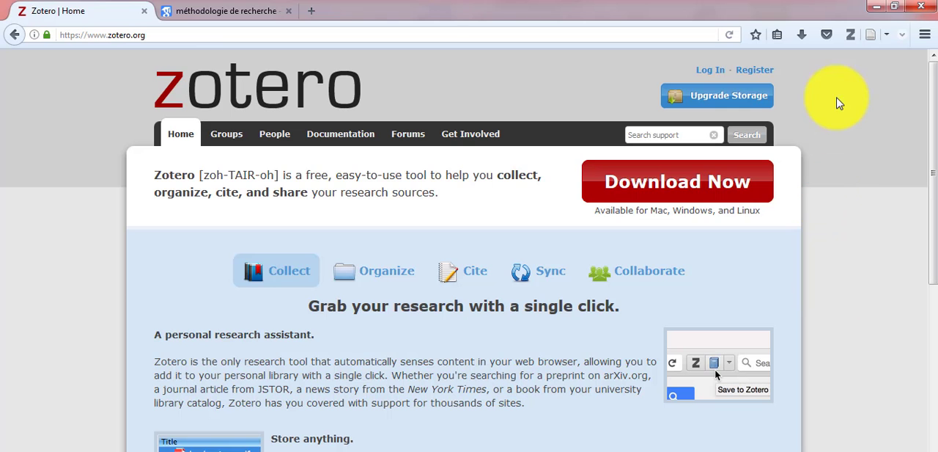
click(850, 34)
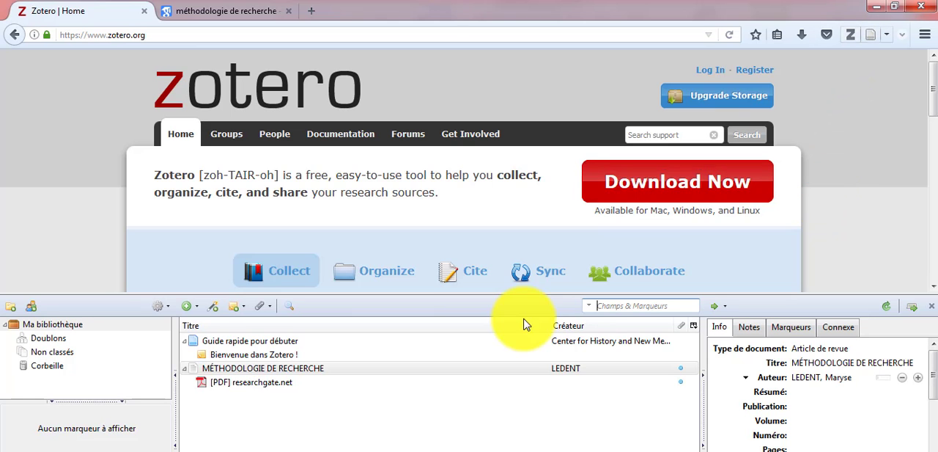
double_click(228, 370)
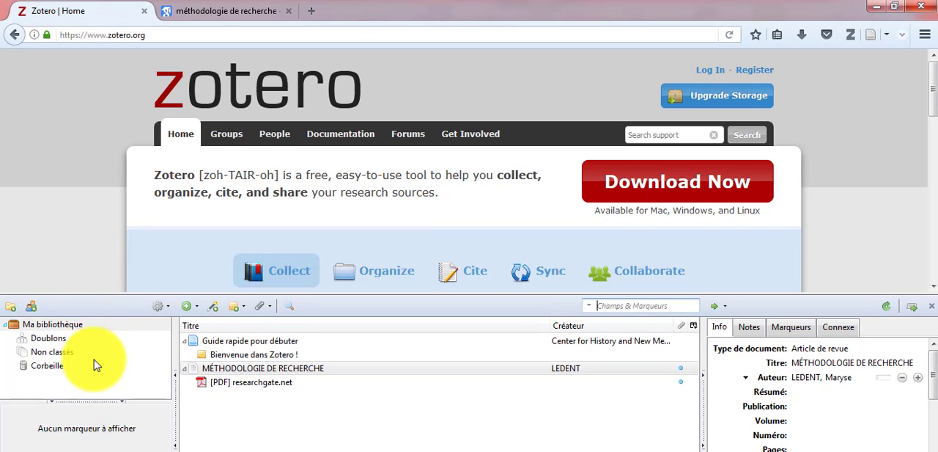
Step: Create a new collection named "Méthodologie de recherche" in the library and open it
click(13, 310)
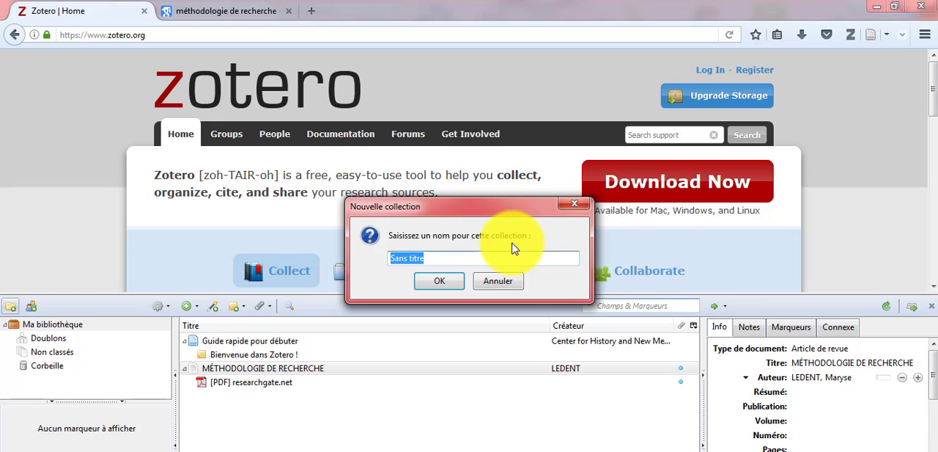
text(Méthodologie de recherche)
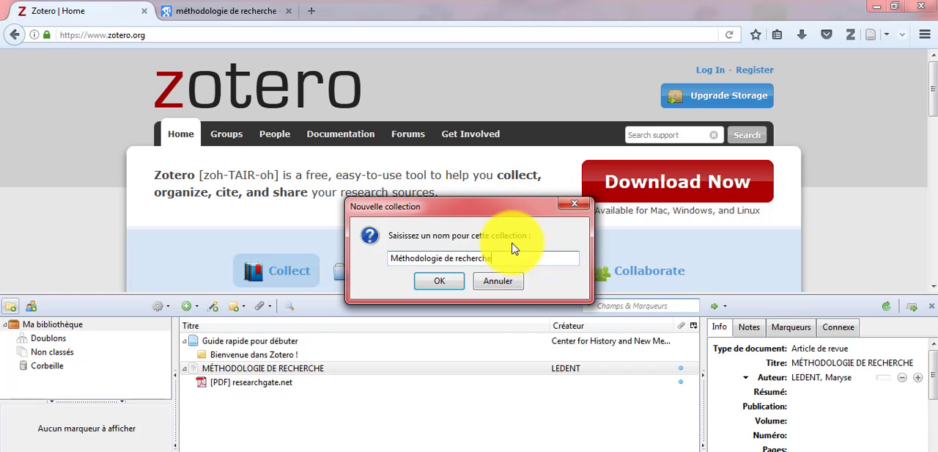
click(439, 281)
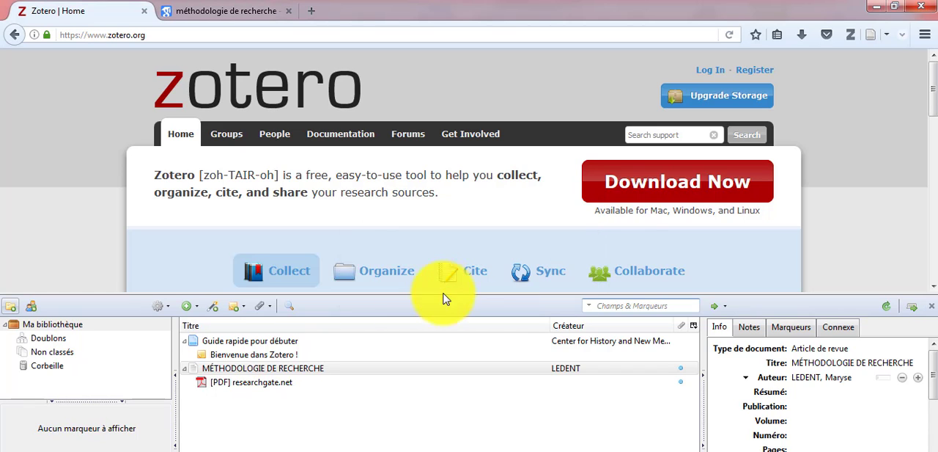
click(127, 338)
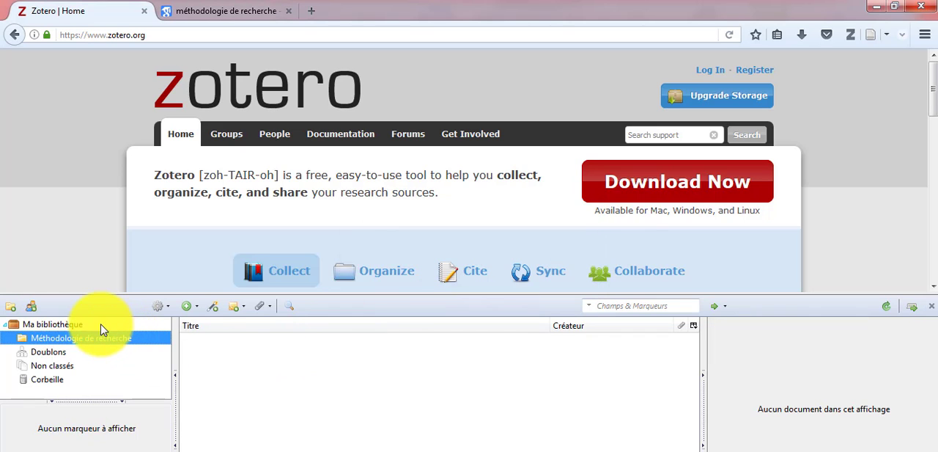
click(102, 325)
click(109, 337)
Step: Add the library document "MÉTHODOLOGIE DE RECHERCHE" to the "Méthodologie de recherche" collection and open that collection
click(81, 326)
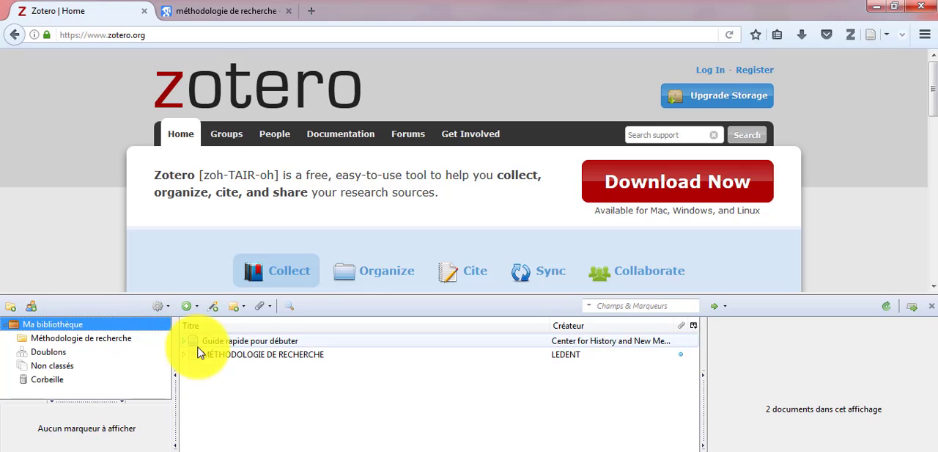
click(226, 356)
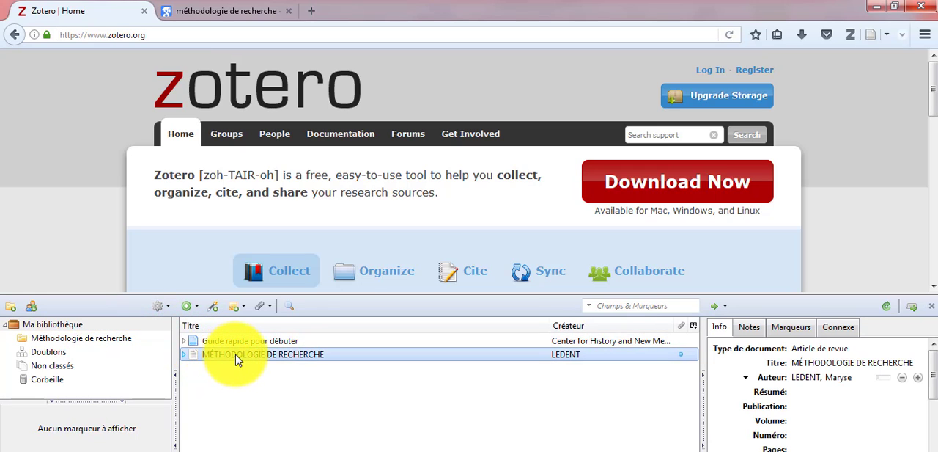
drag(133, 342, 91, 339)
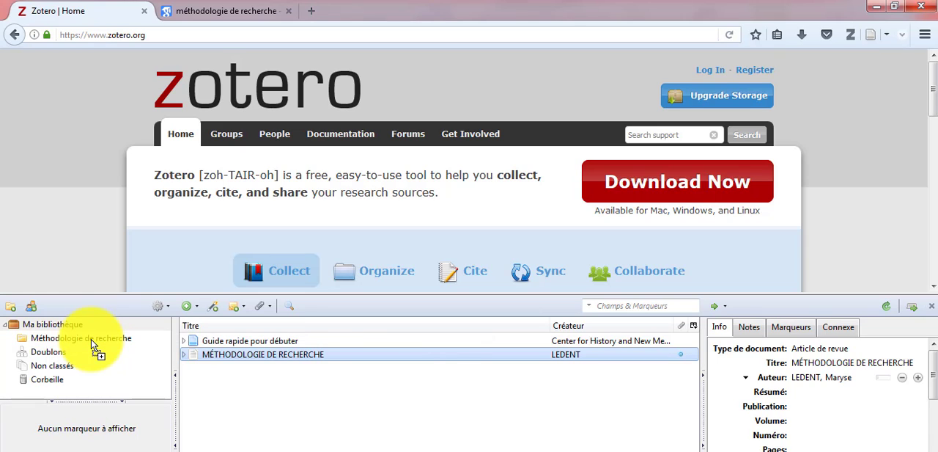
click(66, 339)
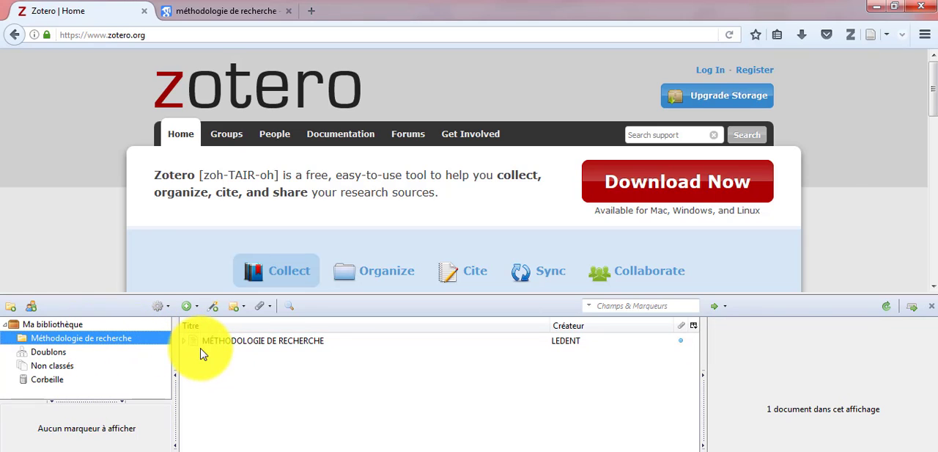
Step: Add a note reading "Introduction ..." to the "MÉTHODOLOGIE DE RECHERCHE" document and open the note in a separate window
click(294, 341)
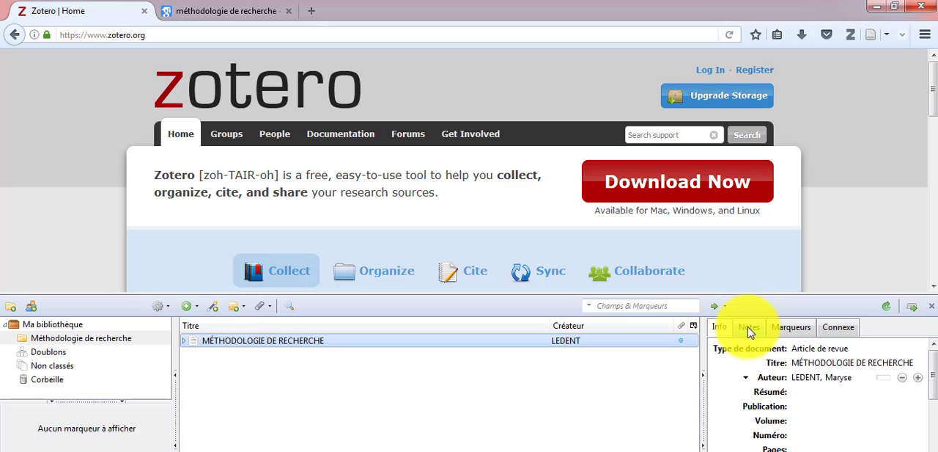
click(750, 330)
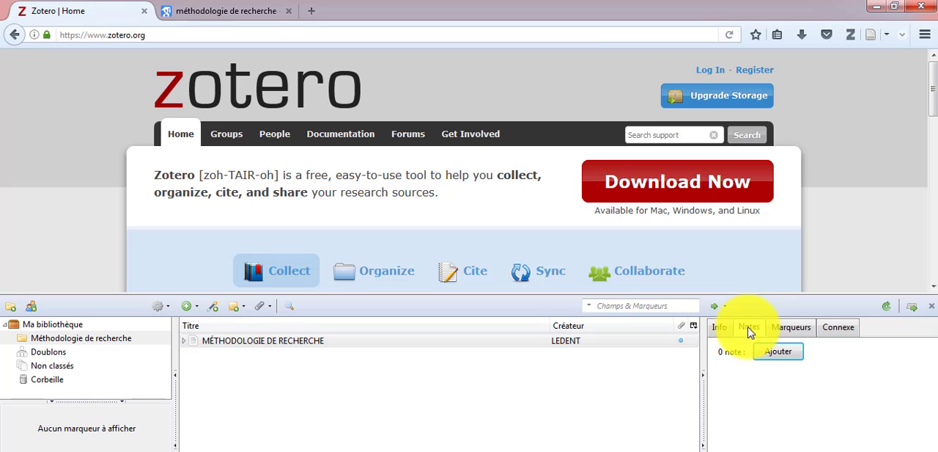
click(776, 352)
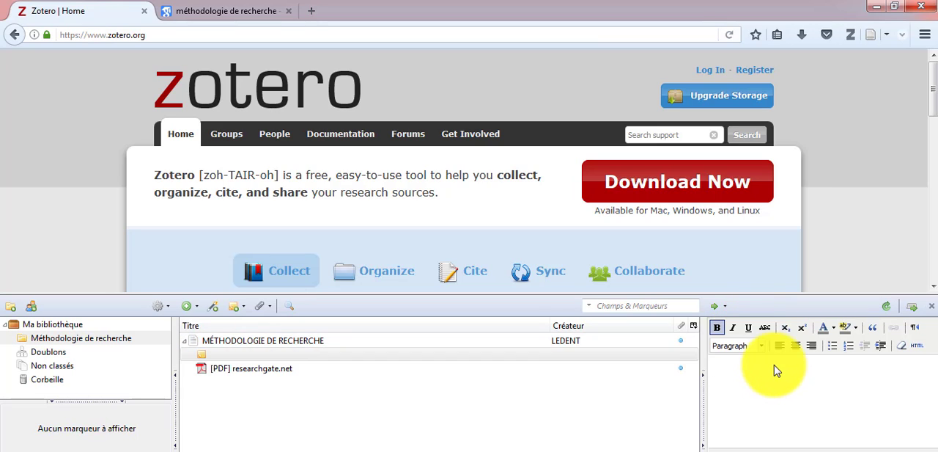
click(775, 365)
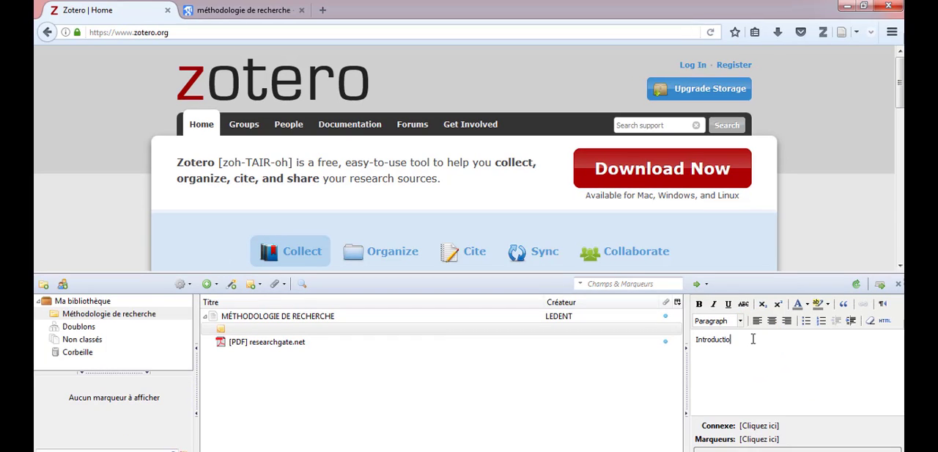
text(Introduction ...)
click(794, 448)
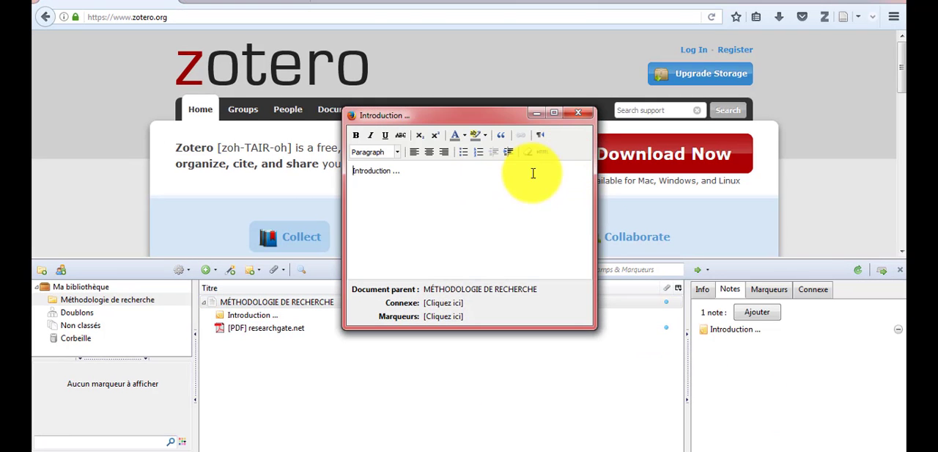
Step: Close the note window and add the tag "Introduction MR" to the "MÉTHODOLOGIE DE RECHERCHE" document
click(576, 113)
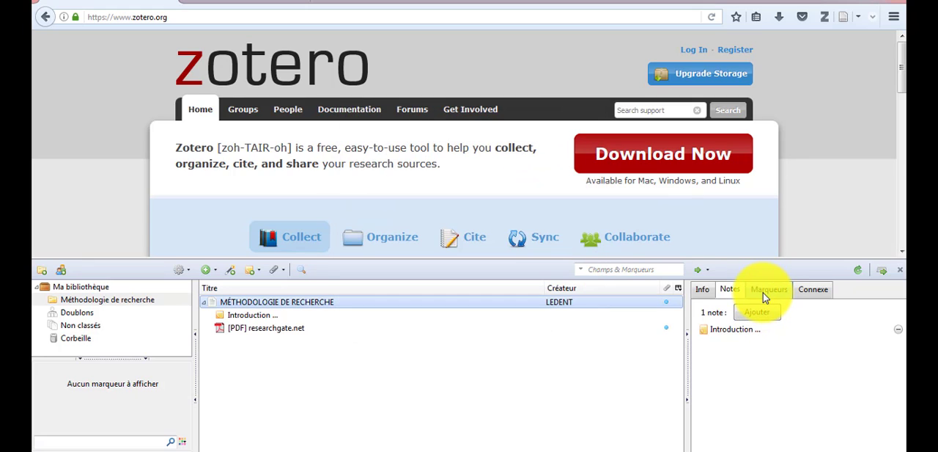
click(763, 293)
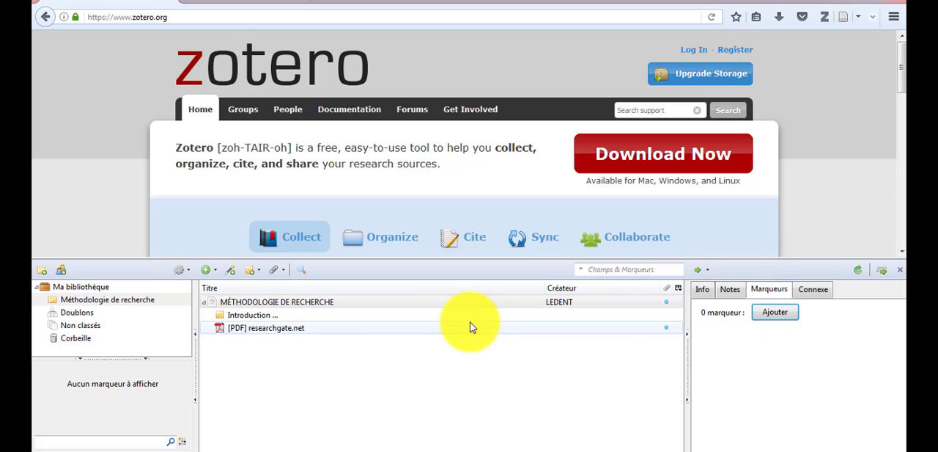
click(411, 317)
click(392, 304)
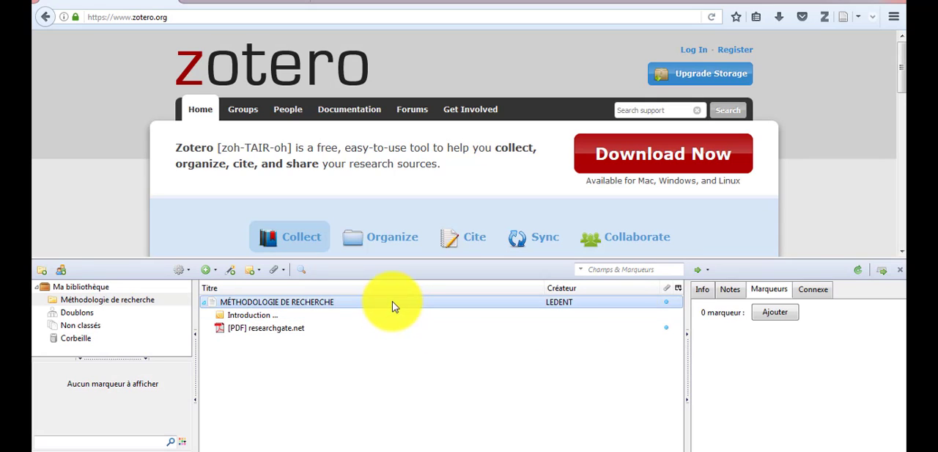
click(759, 313)
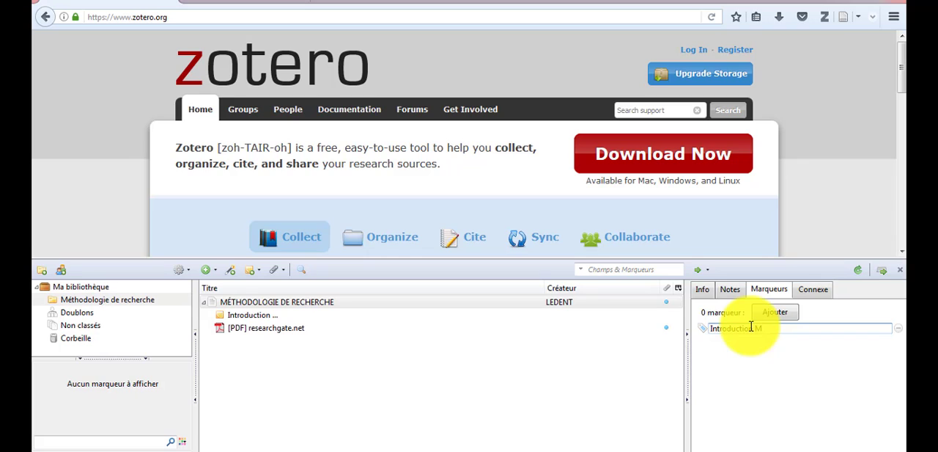
click(770, 317)
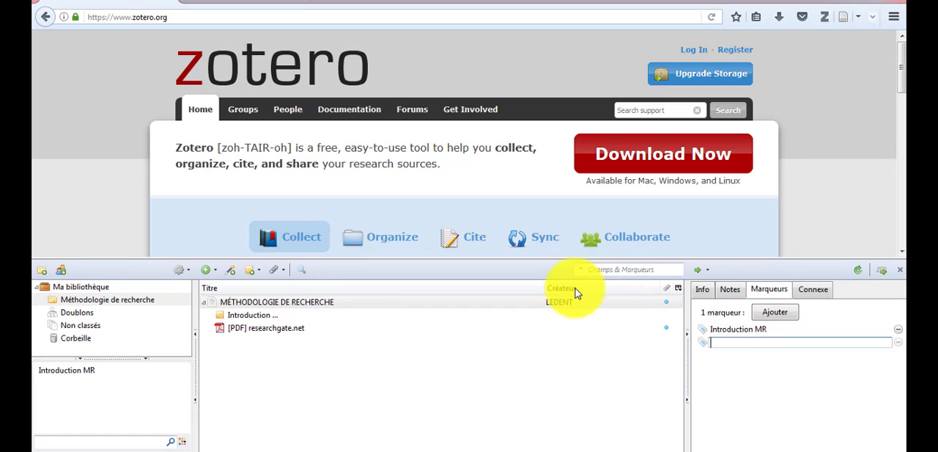
click(646, 349)
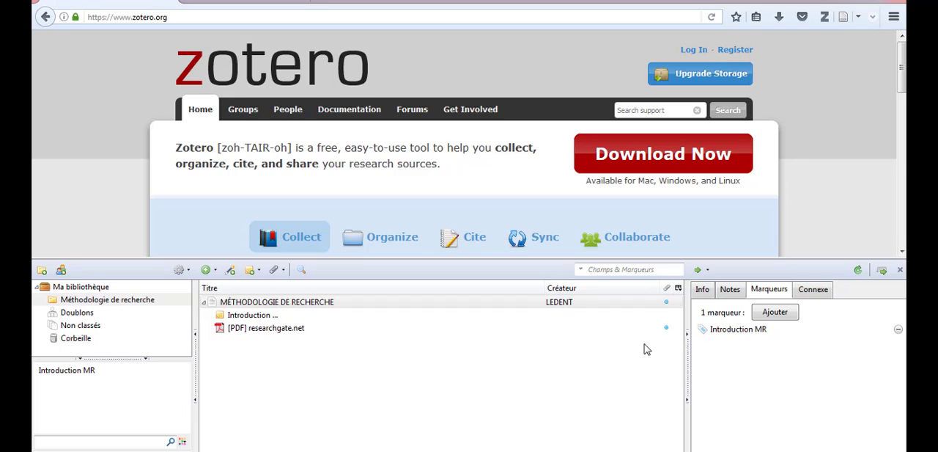
Step: Display all tags of this library, filter the items by the "Introduction MR" tag and clear that filter
click(183, 442)
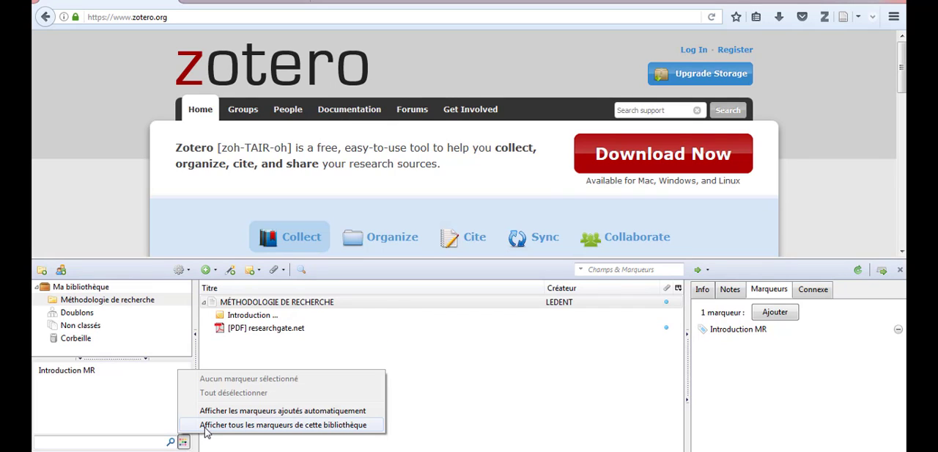
click(206, 425)
click(93, 372)
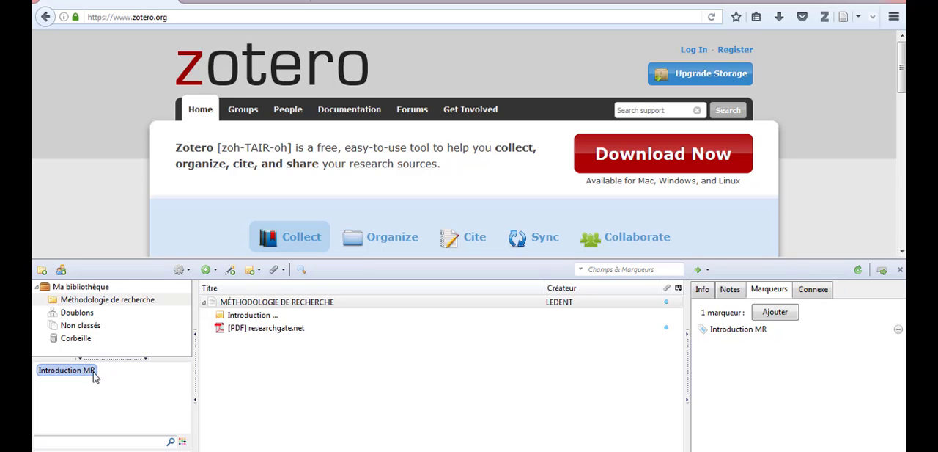
click(89, 372)
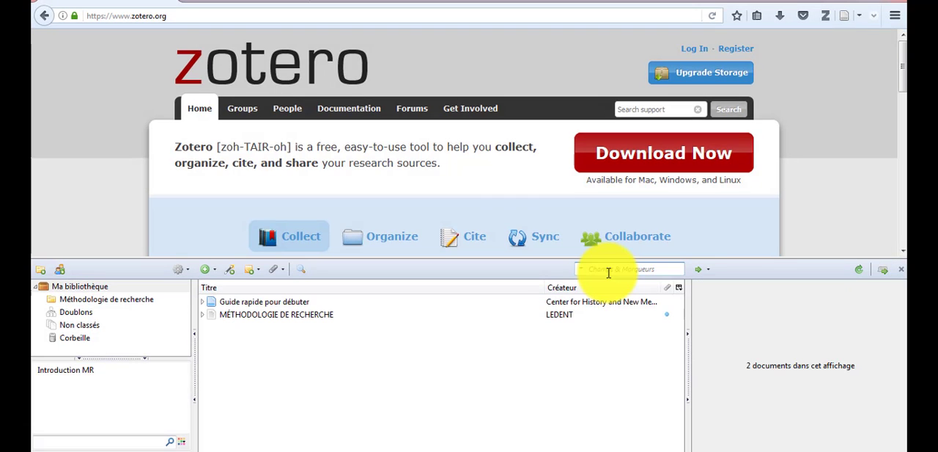
Step: Search the library's fields and tags for "mé"
click(608, 272)
text(mr)
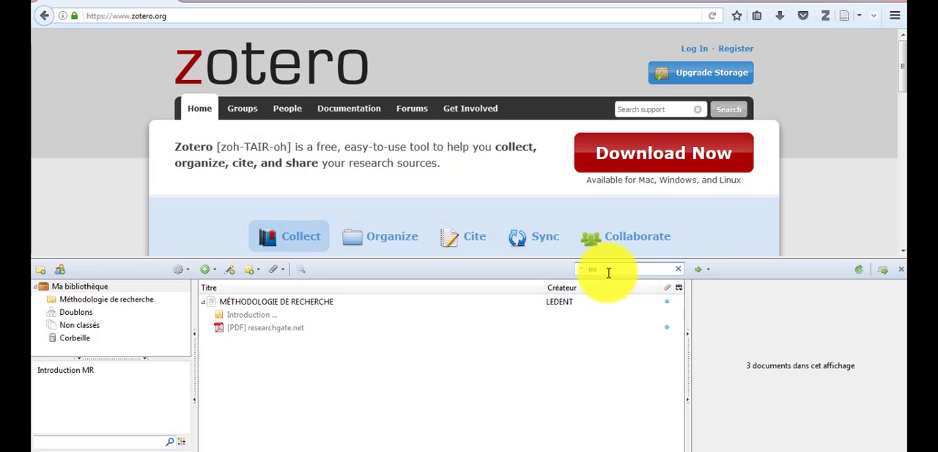
text(e)
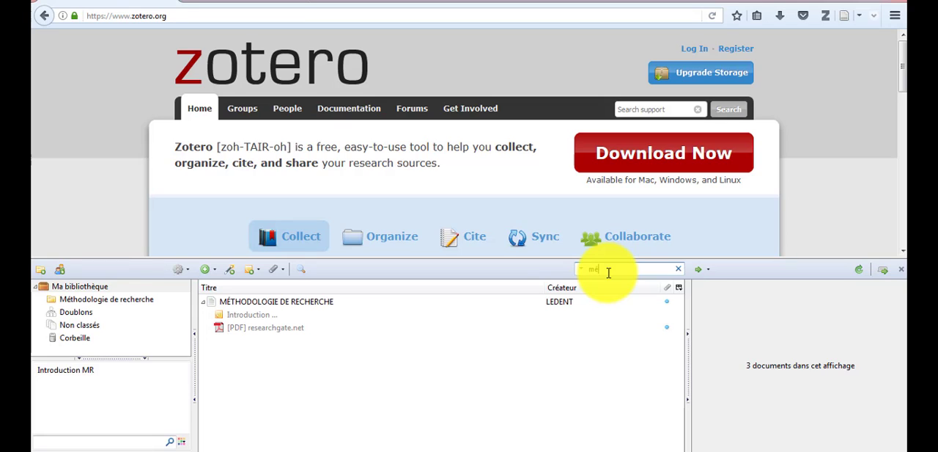